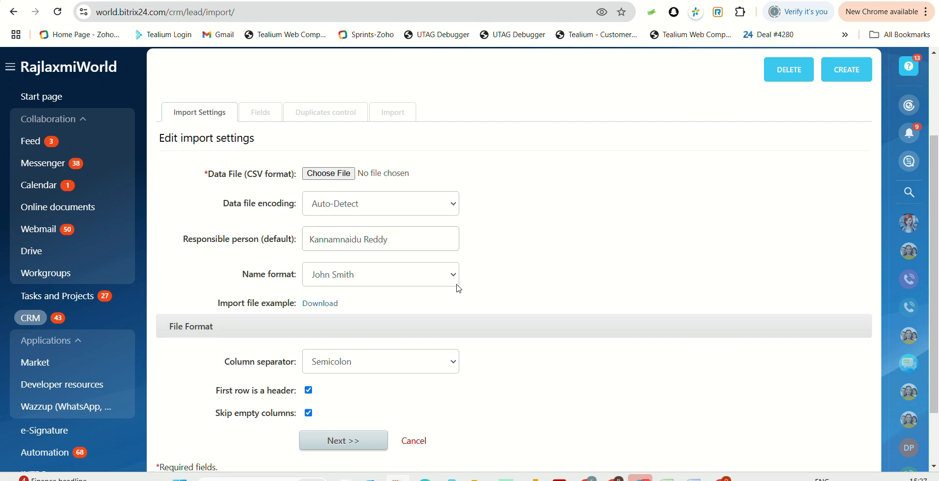
# Step: Switch to the Student_Marks workbook and inspect the Phone and email columns
pyautogui.moveTo(693, 478)
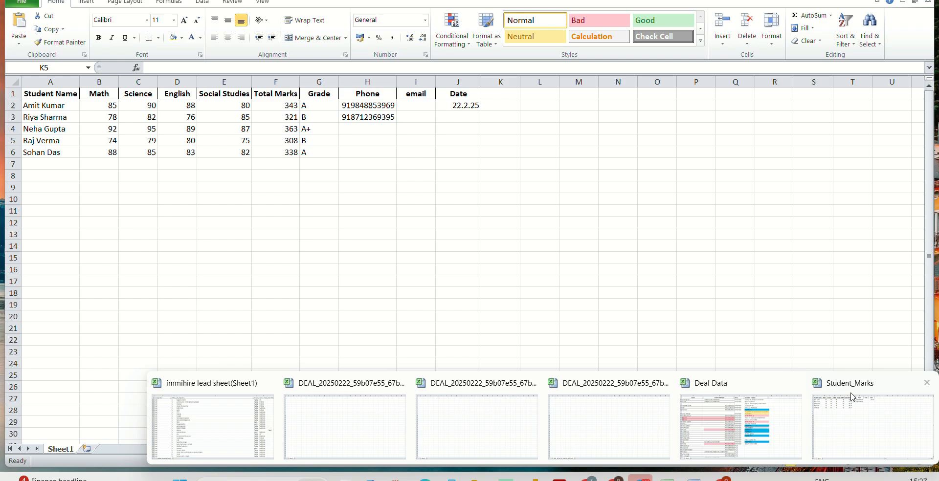
pyautogui.click(851, 394)
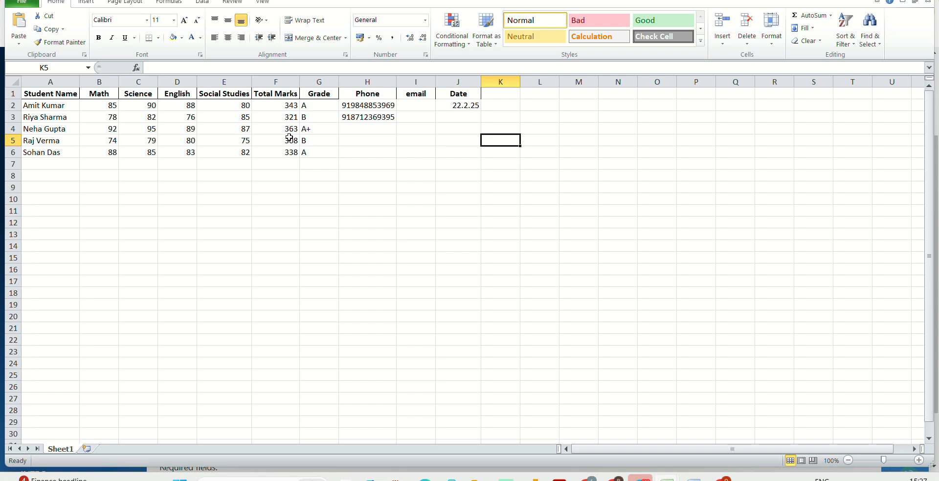
pyautogui.click(370, 81)
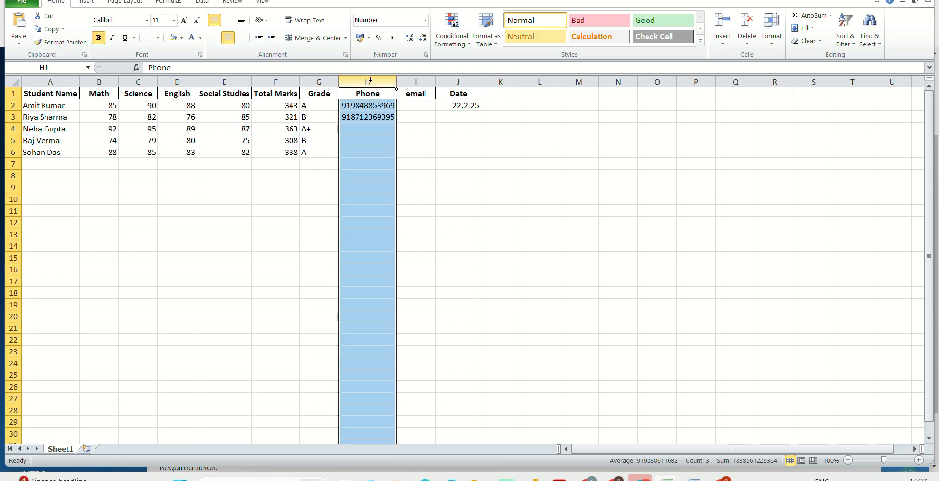
pyautogui.click(360, 129)
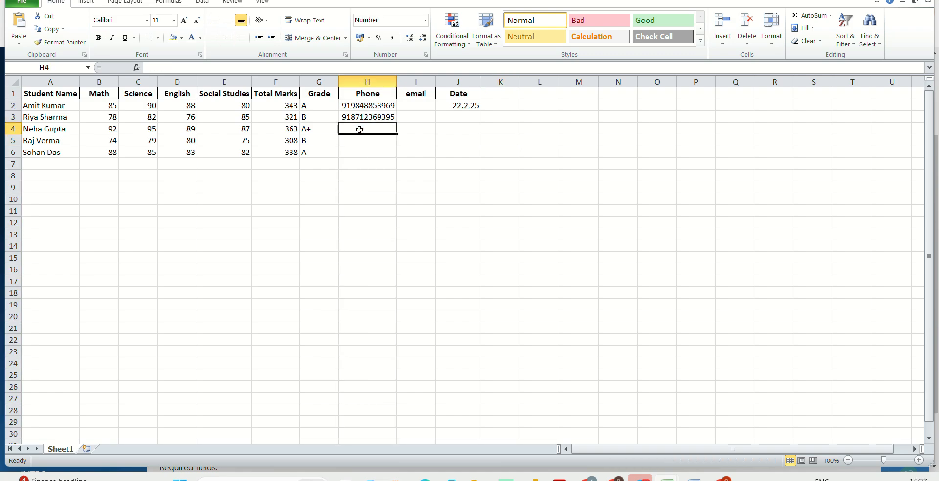
pyautogui.click(362, 80)
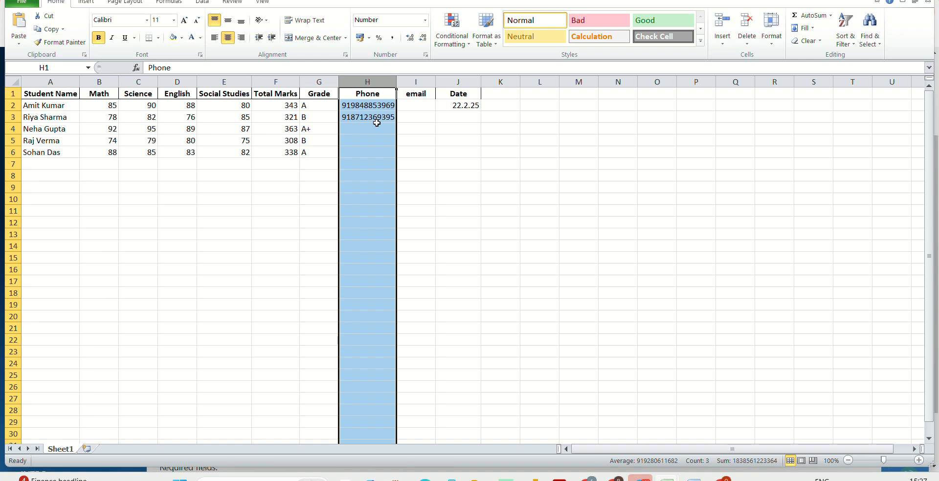
pyautogui.click(418, 81)
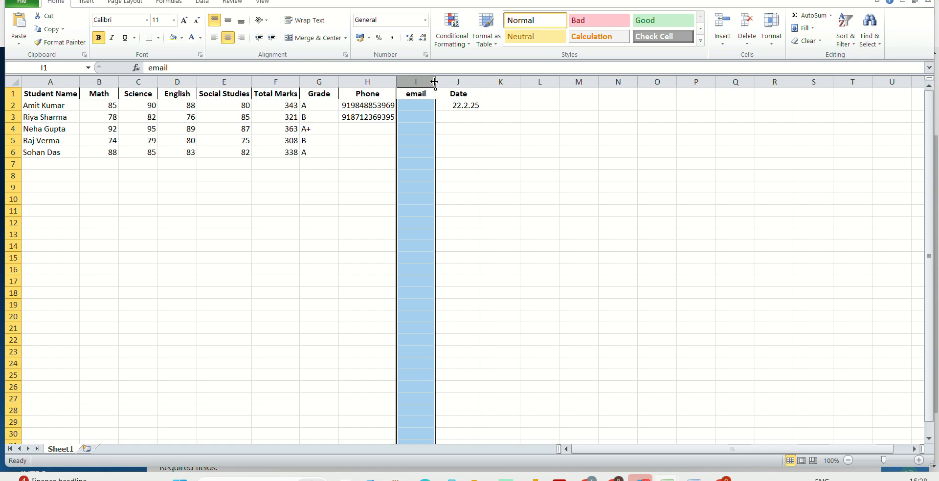
pyautogui.hotkey('ctrl', 'c')
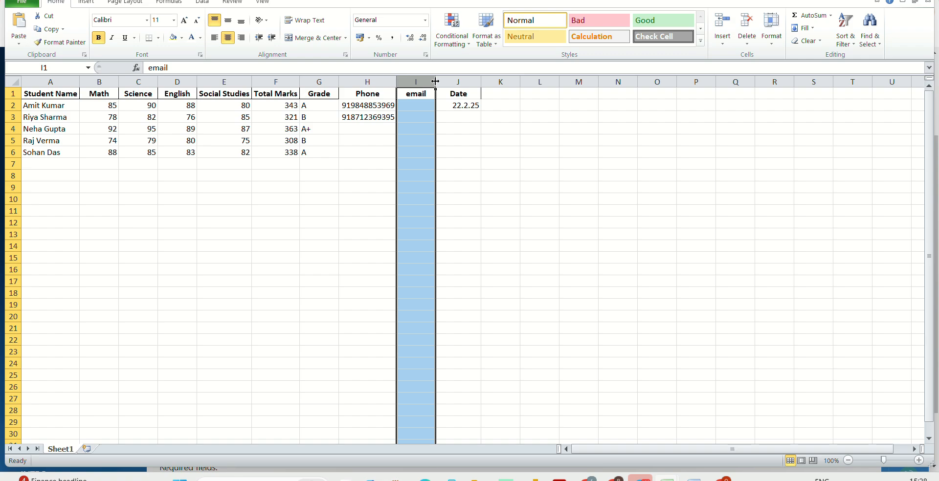
pyautogui.press('Escape')
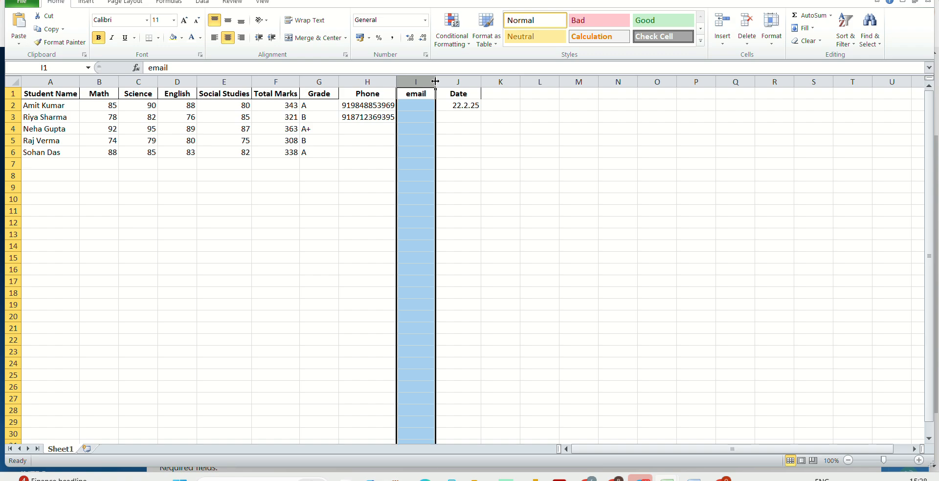
pyautogui.click(420, 114)
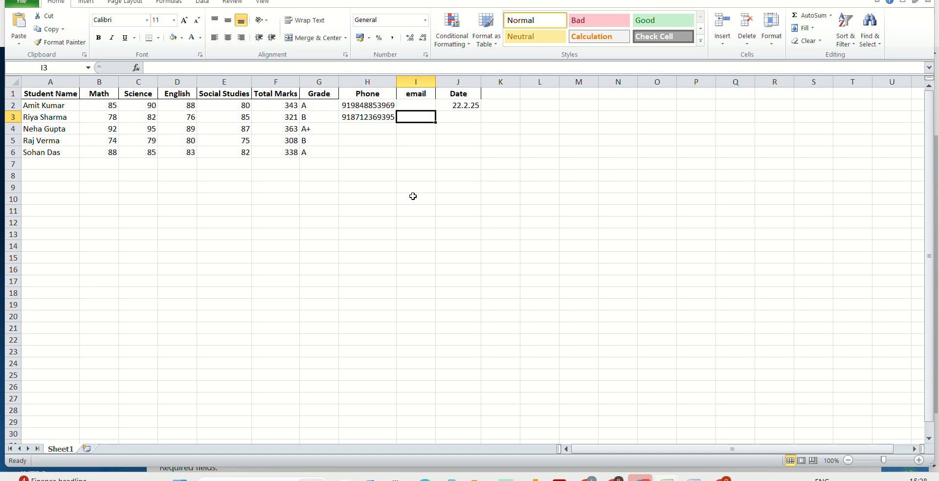
# Step: Enter the dates 22/02/2025 in J3 and 23/02/2025 in J4 of the Date column
pyautogui.click(463, 80)
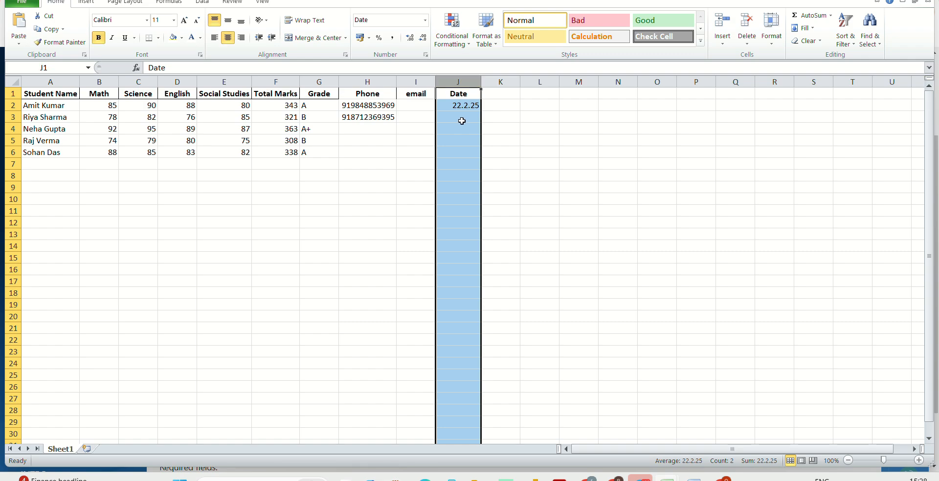
pyautogui.click(461, 121)
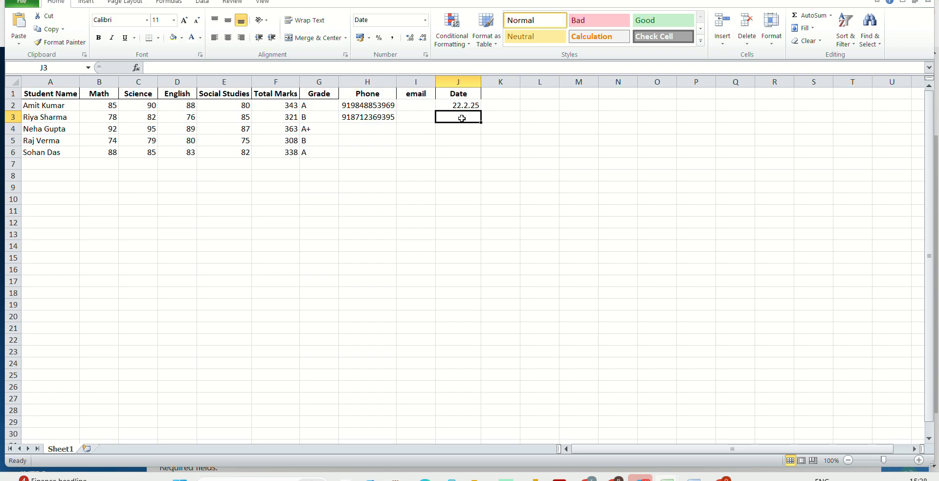
pyautogui.write('22/02')
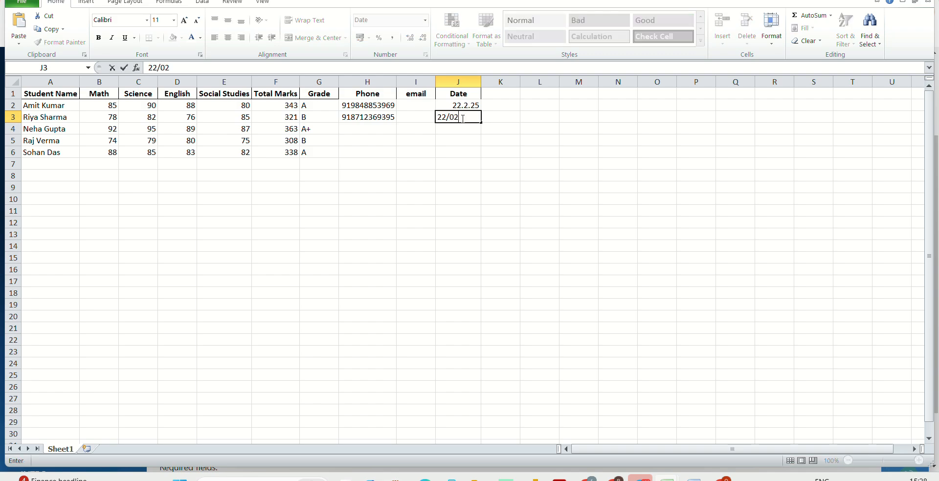
pyautogui.write('/2025')
pyautogui.click(459, 129)
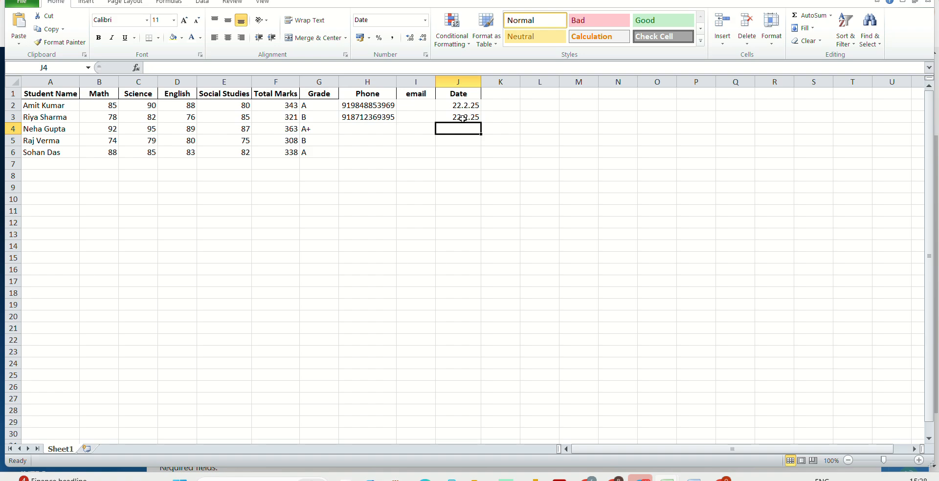
pyautogui.write('23/02/2025')
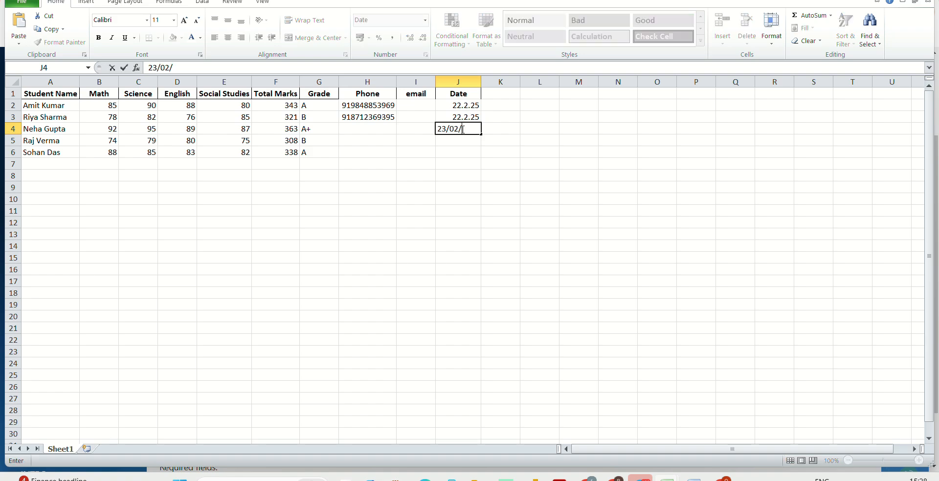
# Step: Format the Date column with a hyphenated day-month-year date type
pyautogui.click(469, 81)
pyautogui.rightClick(469, 81)
pyautogui.click(513, 204)
pyautogui.click(586, 172)
pyautogui.click(591, 323)
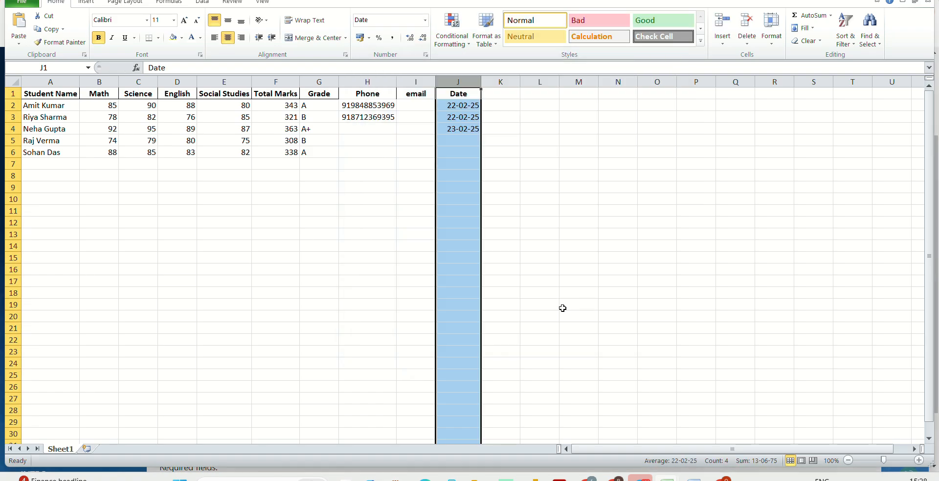
# Step: Reformat the Date column with the 14.3.01 date type
pyautogui.click(459, 184)
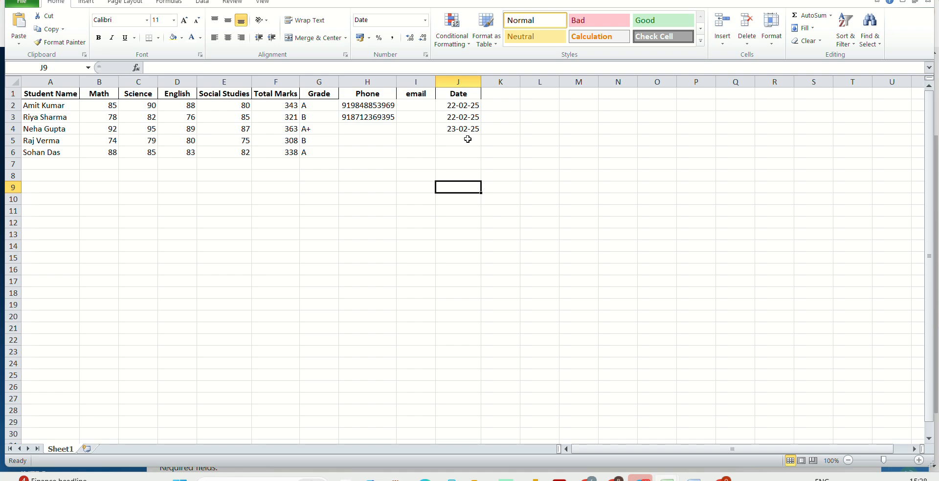
pyautogui.click(455, 81)
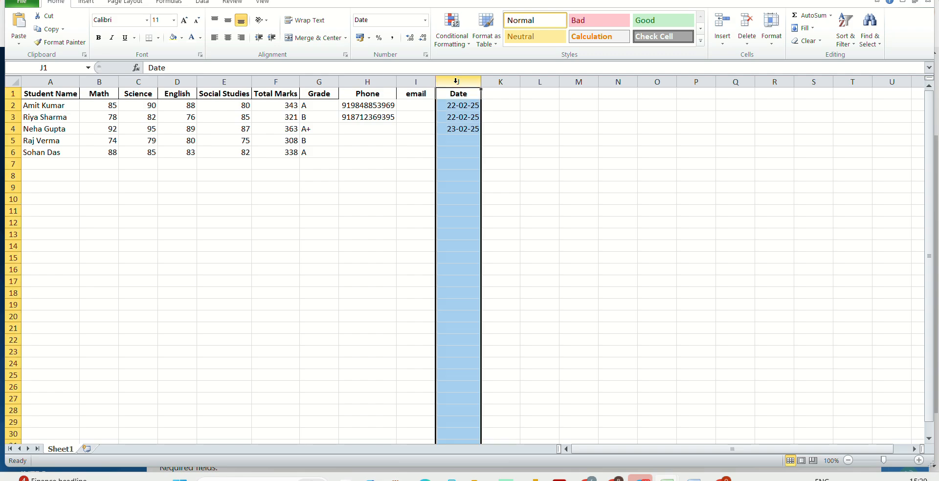
pyautogui.rightClick(456, 81)
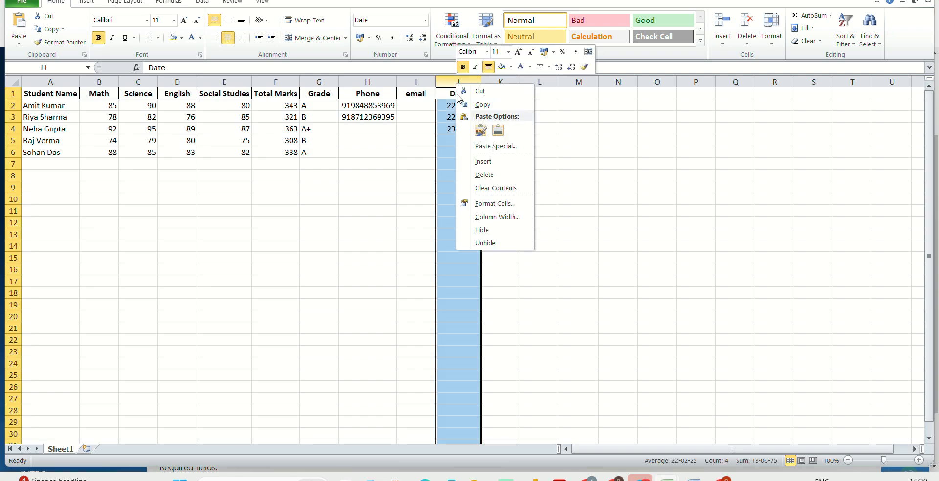
pyautogui.click(494, 206)
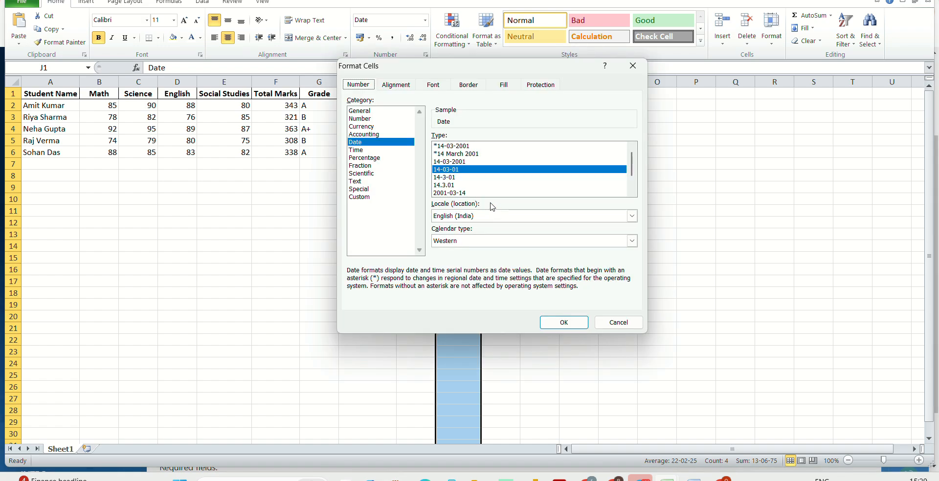
pyautogui.click(446, 184)
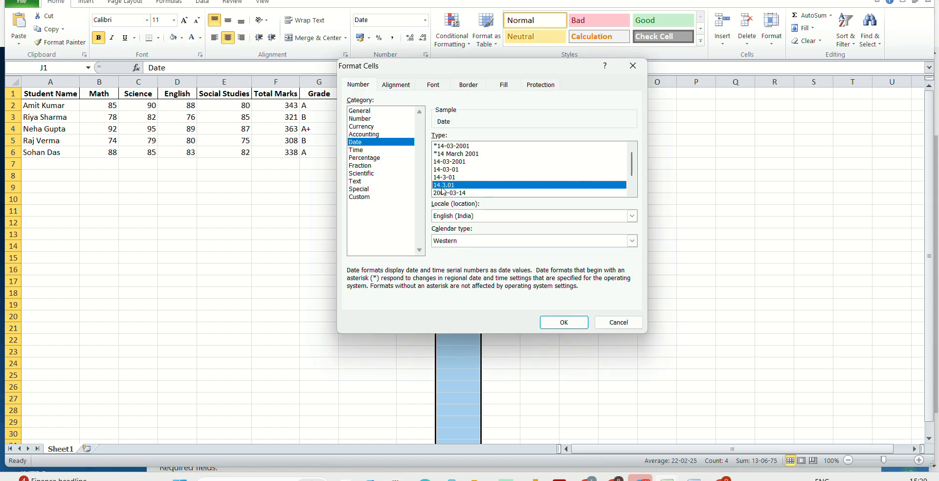
pyautogui.click(561, 323)
pyautogui.click(489, 177)
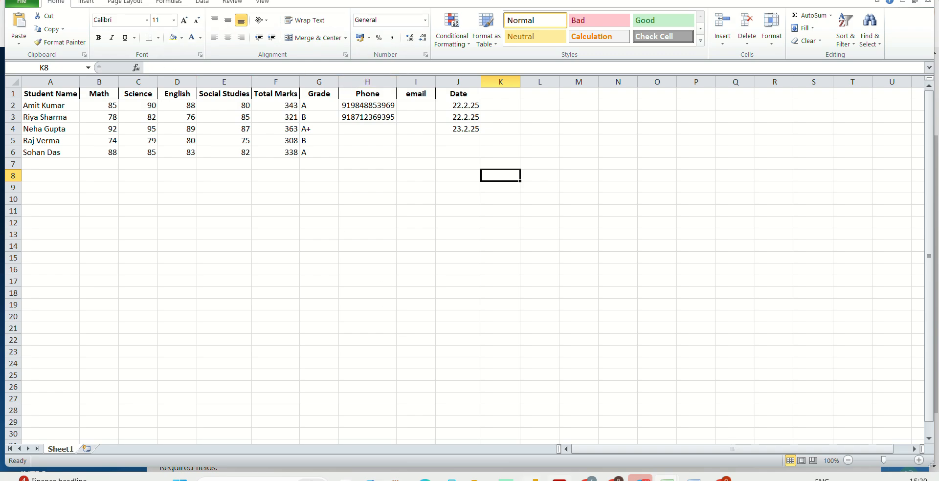
# Step: Return to the lead import form and set the data file encoding to ASCII
pyautogui.click(587, 478)
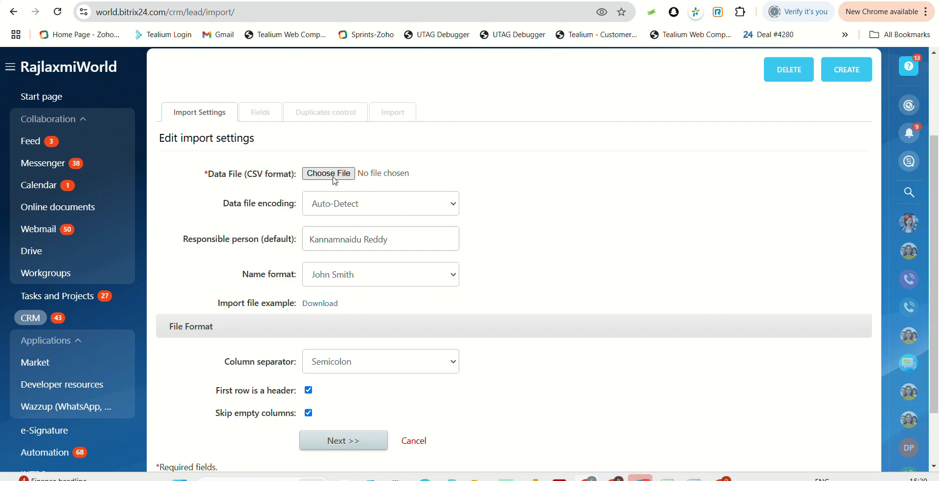
pyautogui.click(348, 206)
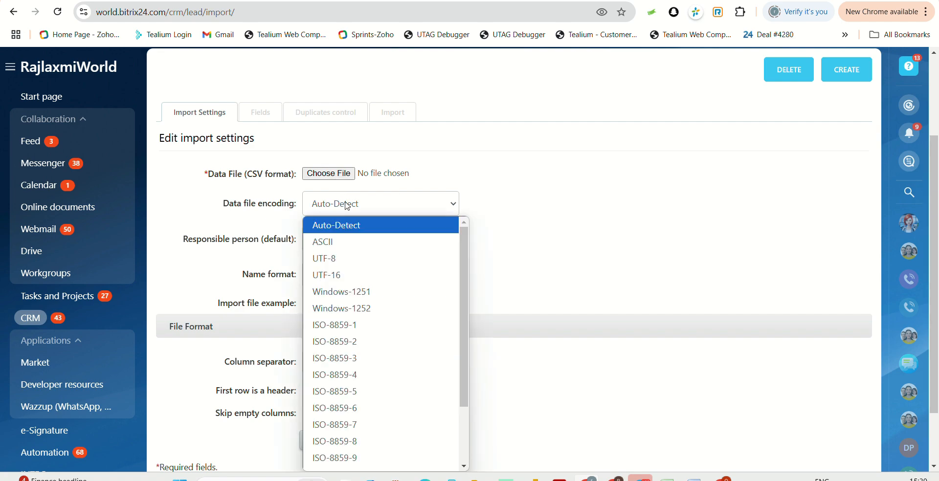
pyautogui.click(348, 244)
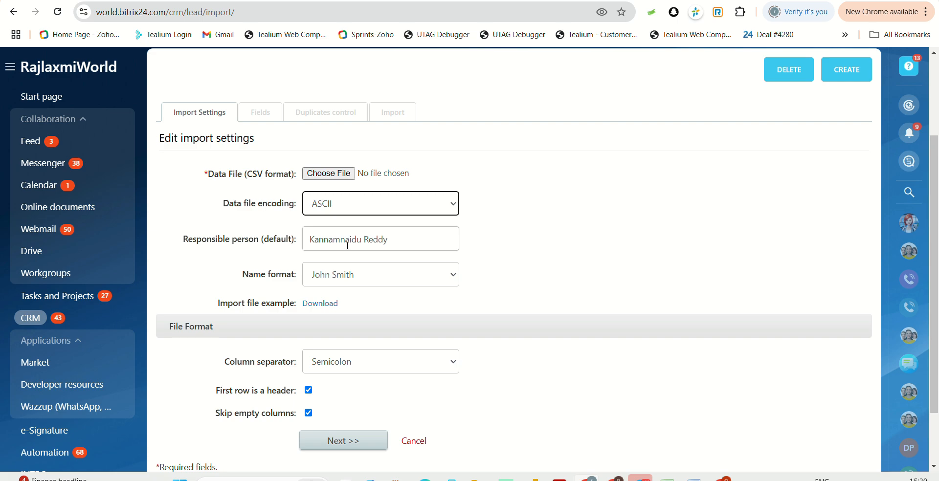
# Step: Switch between the spreadsheet and the lead import form to review the import settings
pyautogui.scroll(-1, 349, 258)
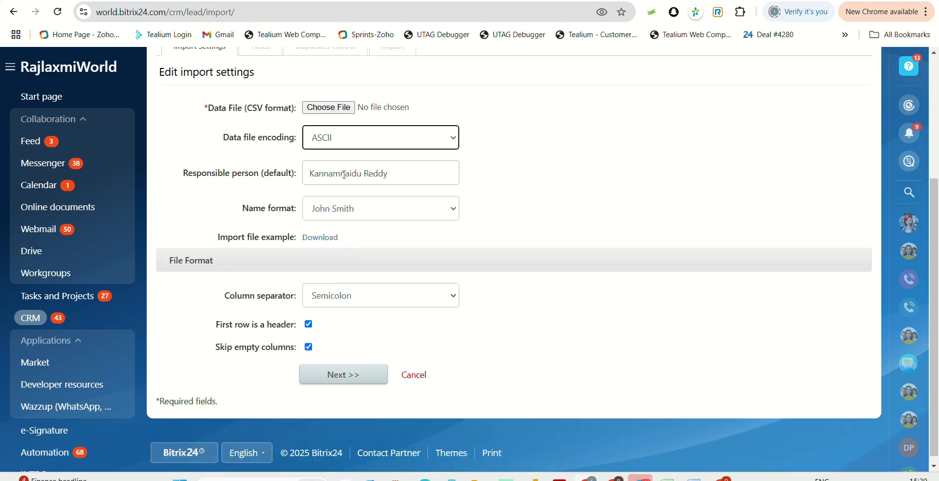
pyautogui.moveTo(666, 479)
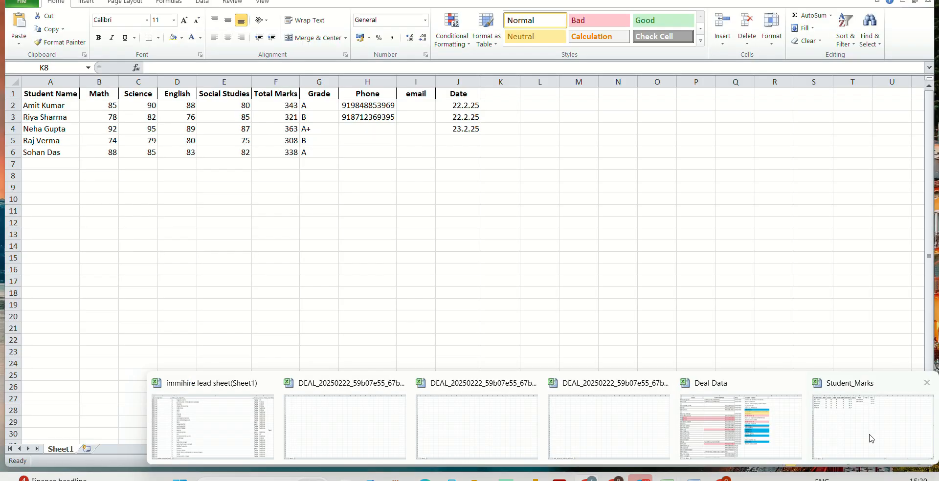
pyautogui.click(811, 437)
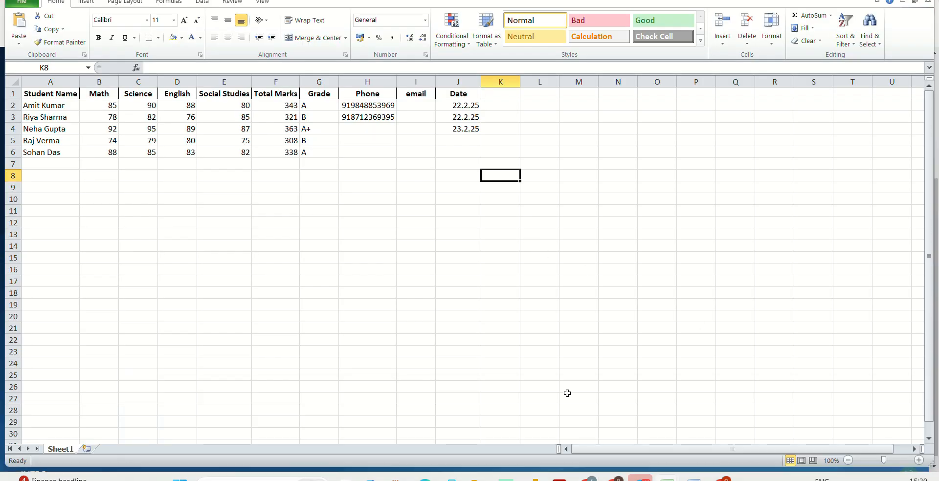
pyautogui.moveTo(583, 478)
pyautogui.click(588, 479)
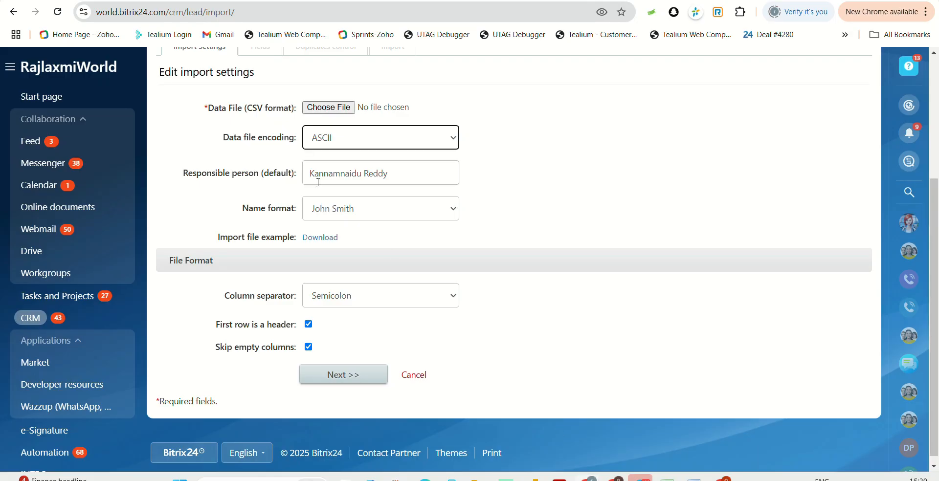
pyautogui.scroll(2, 316, 179)
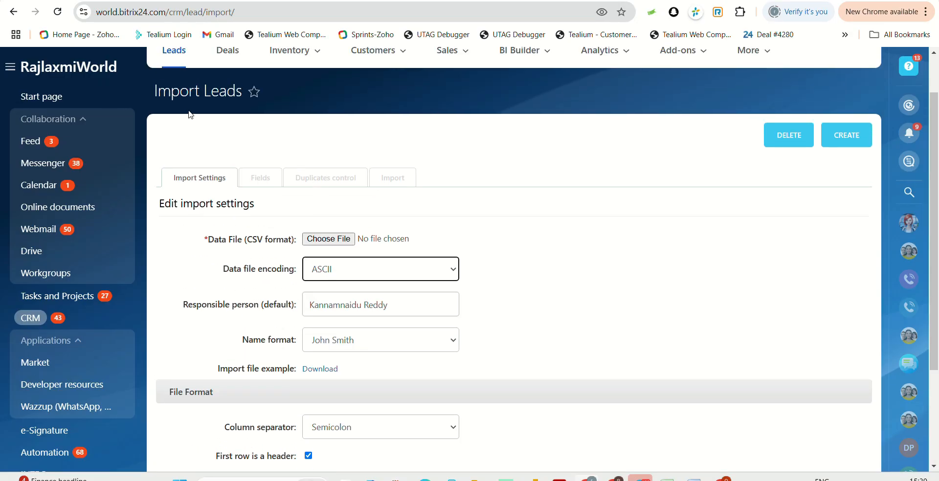
pyautogui.moveTo(723, 479)
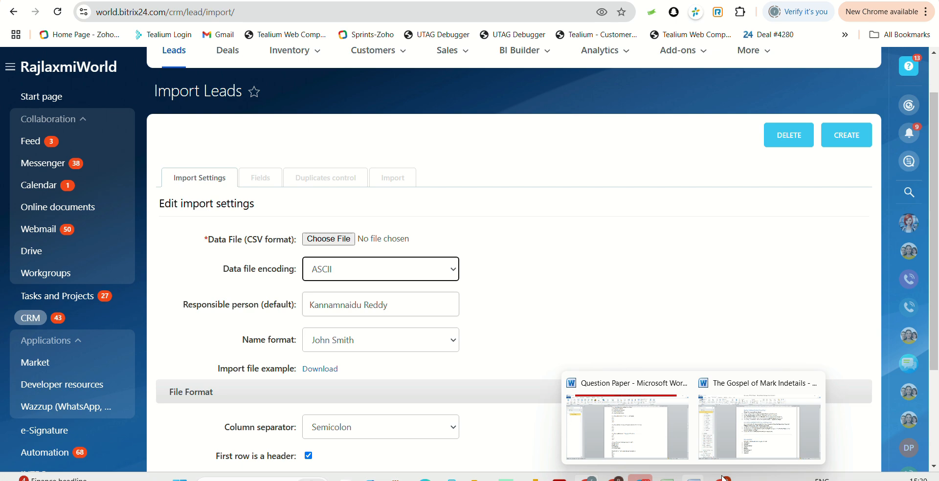
pyautogui.moveTo(666, 478)
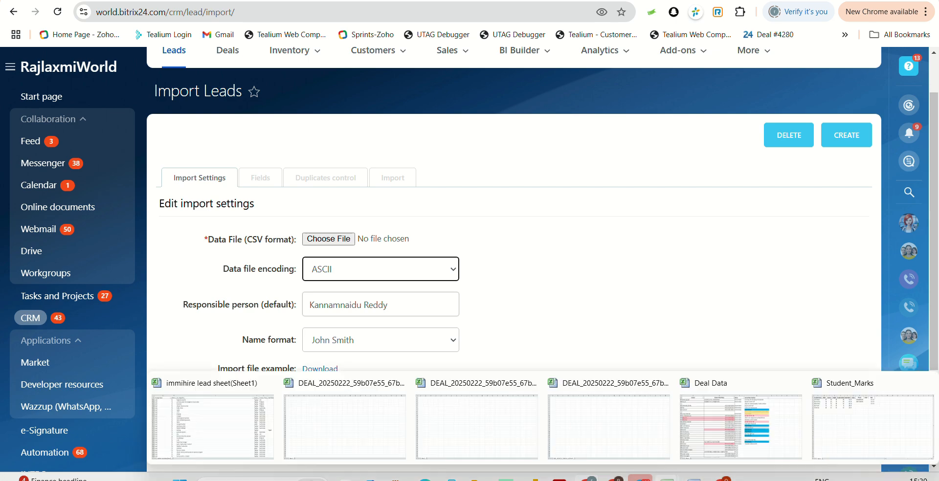
pyautogui.click(849, 426)
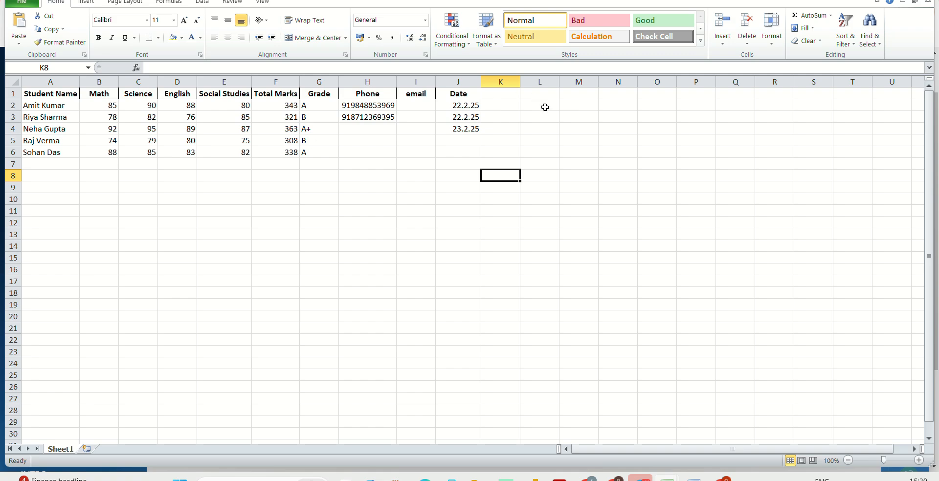
pyautogui.click(588, 479)
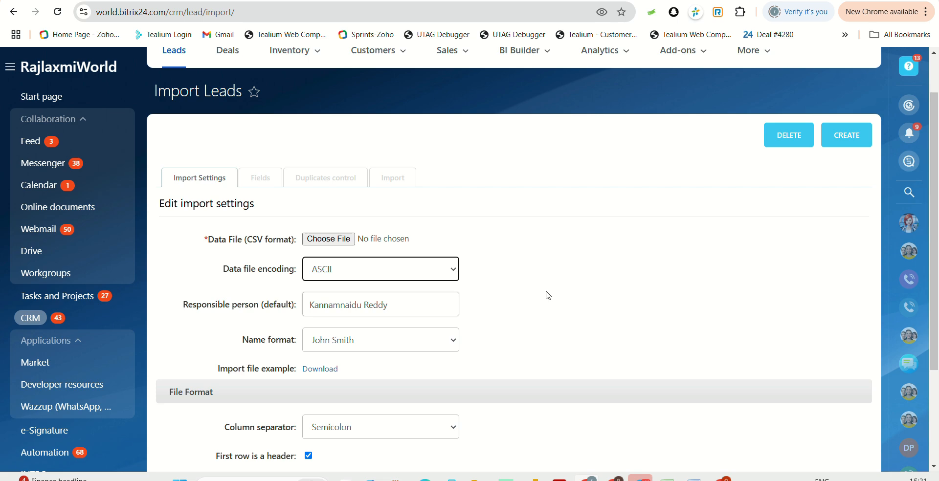
pyautogui.scroll(-2, 547, 295)
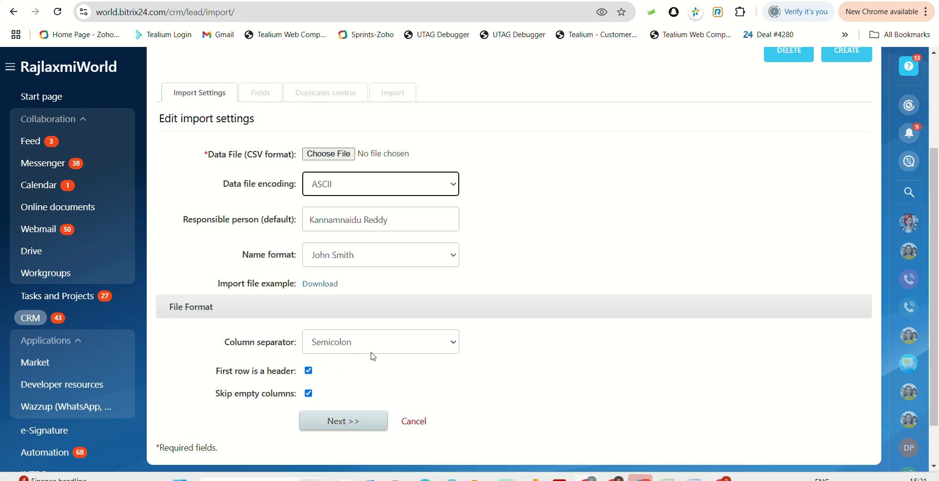
pyautogui.click(373, 349)
pyautogui.click(354, 381)
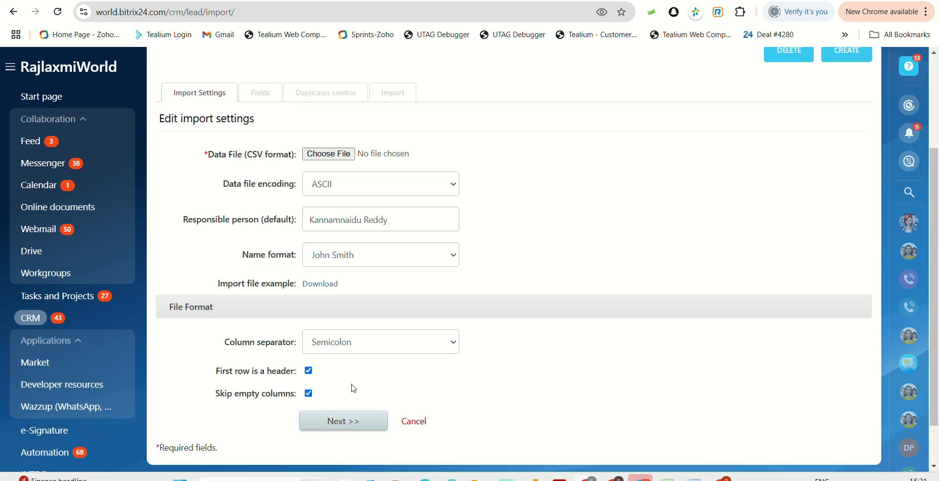
# Step: Set the lead import form's column separator to Comma
pyautogui.scroll(1, 384, 291)
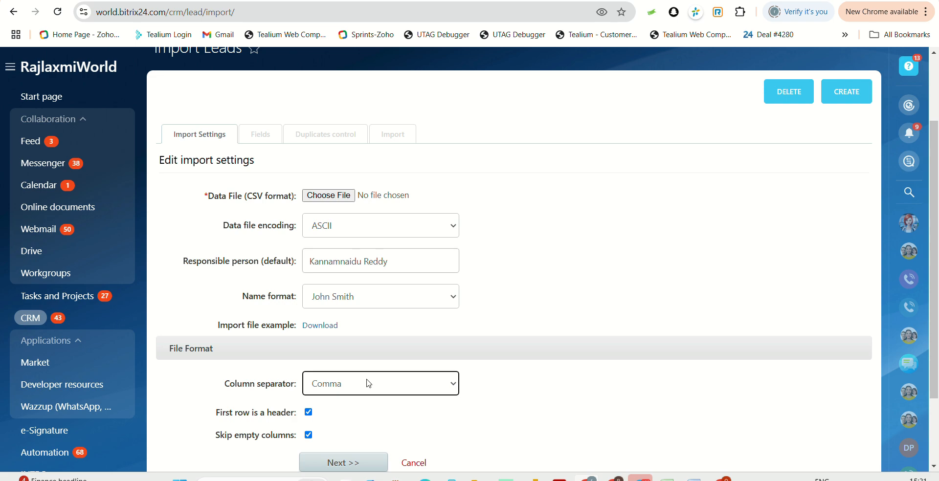
pyautogui.click(391, 230)
pyautogui.click(391, 230)
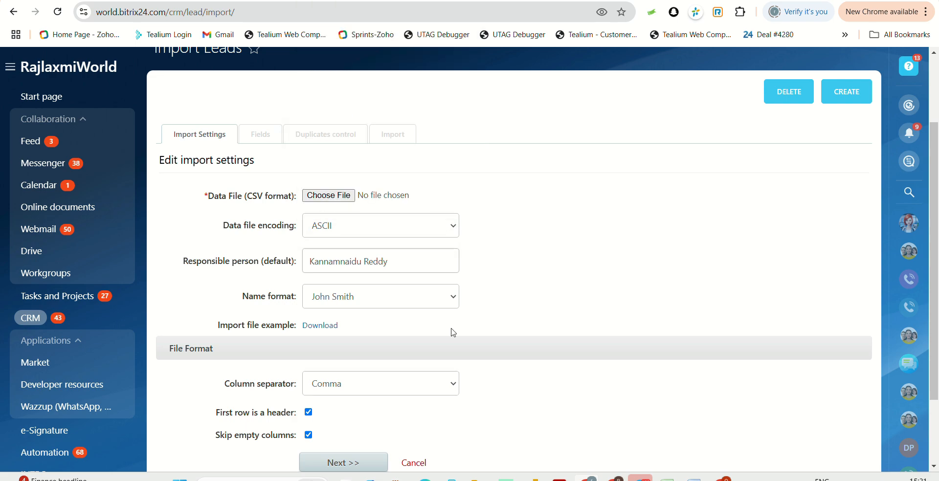
pyautogui.scroll(-3, 450, 330)
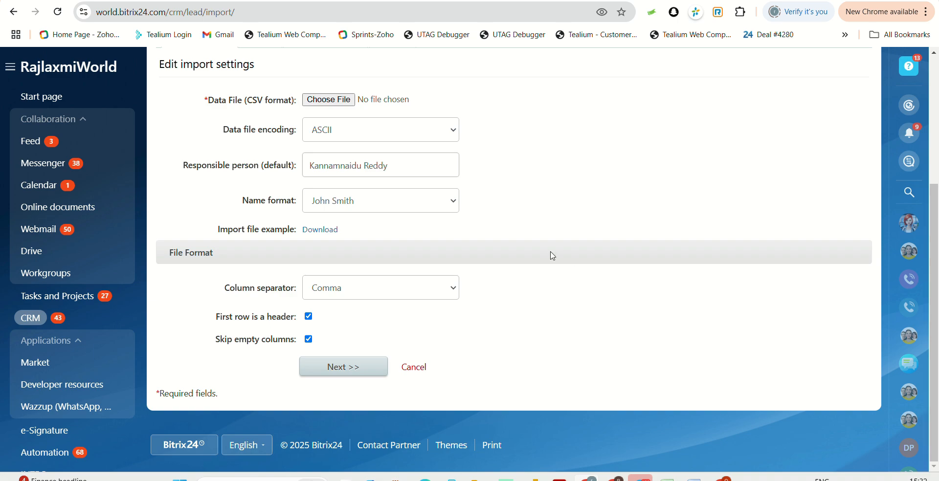
pyautogui.scroll(4, 550, 252)
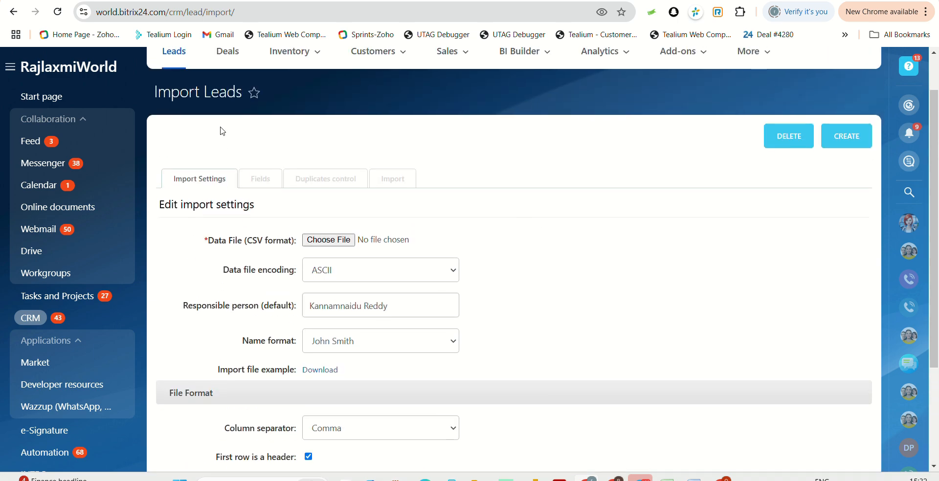
# Step: Open the Leads board and filter it to show only leads created on the current day
pyautogui.click(176, 105)
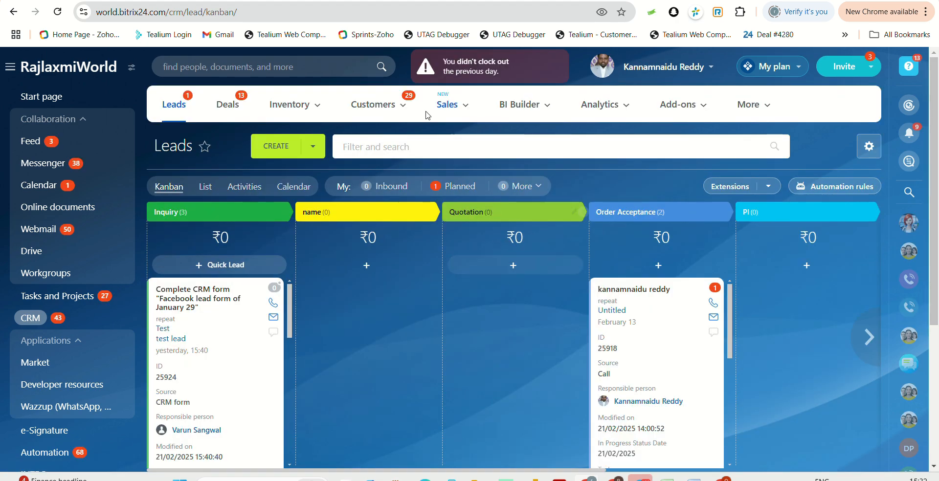
pyautogui.click(401, 147)
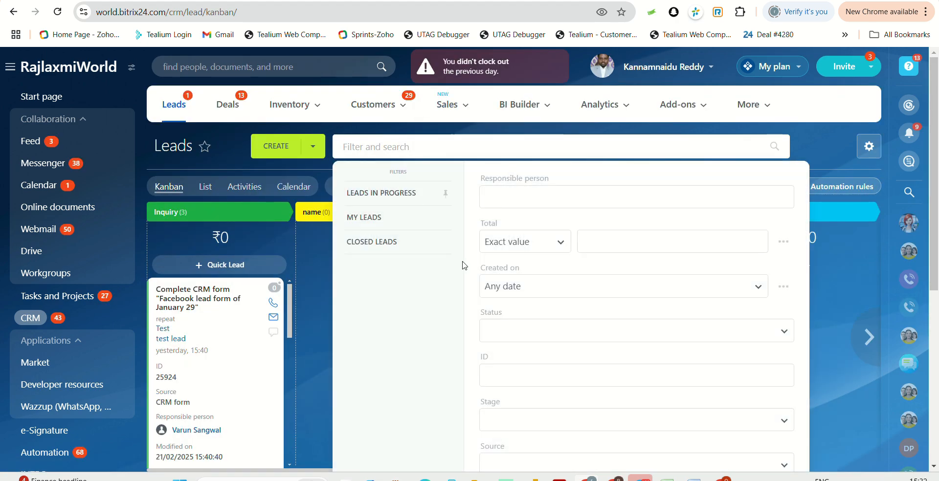
pyautogui.click(541, 283)
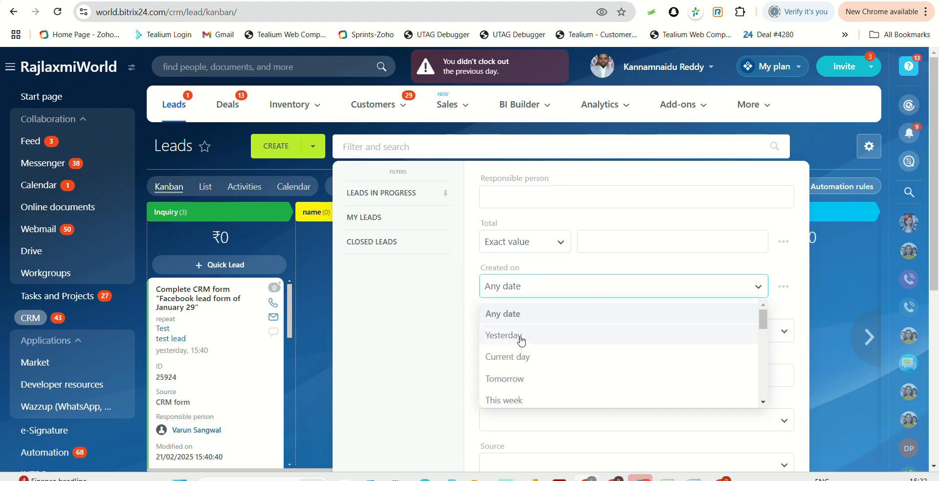
pyautogui.click(519, 360)
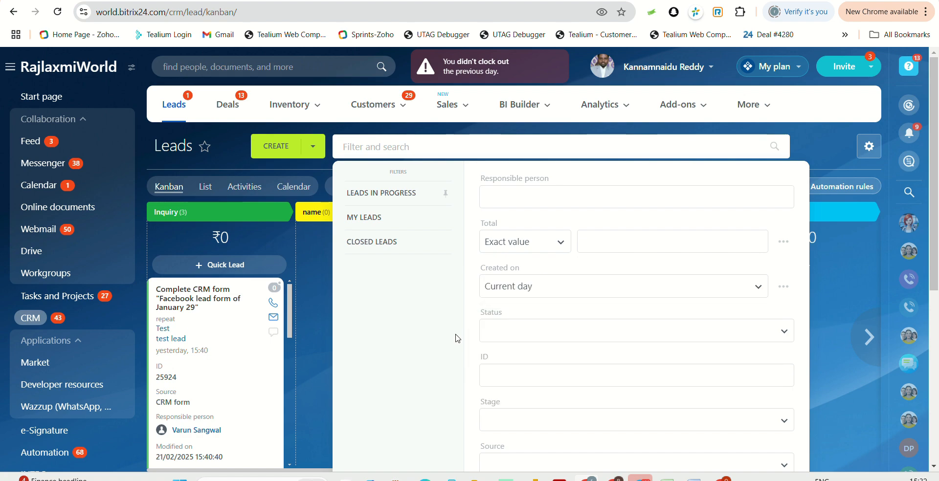
pyautogui.click(310, 344)
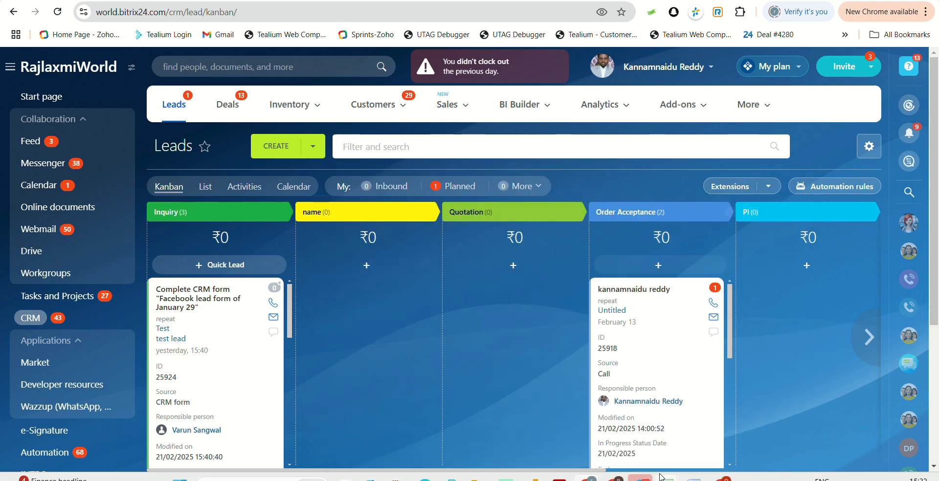
pyautogui.click(469, 154)
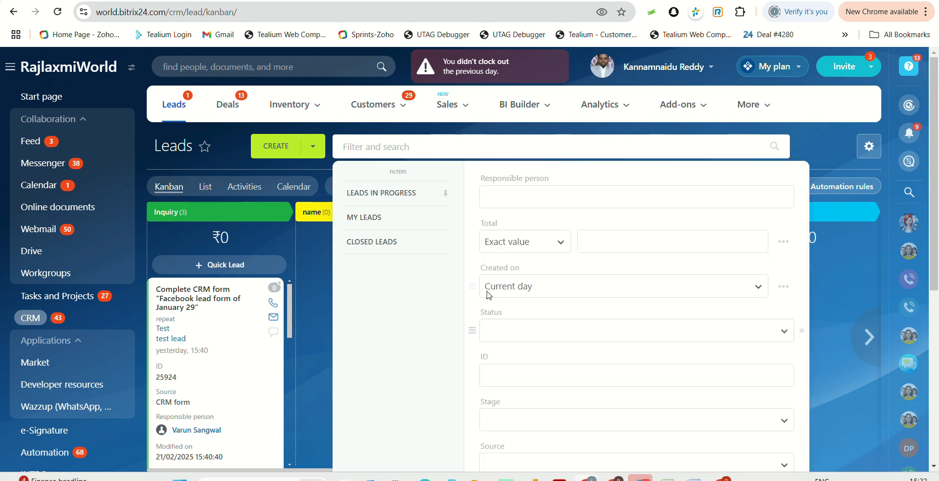
pyautogui.scroll(-3, 379, 308)
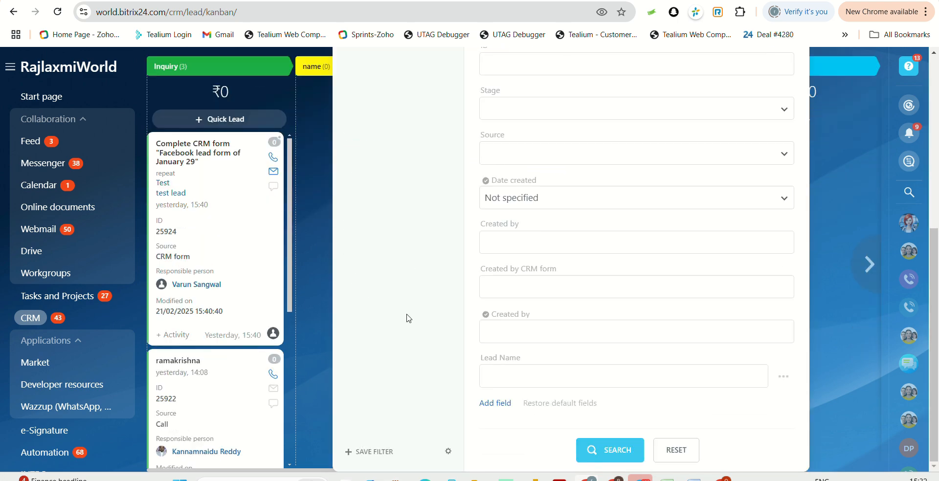
pyautogui.click(606, 450)
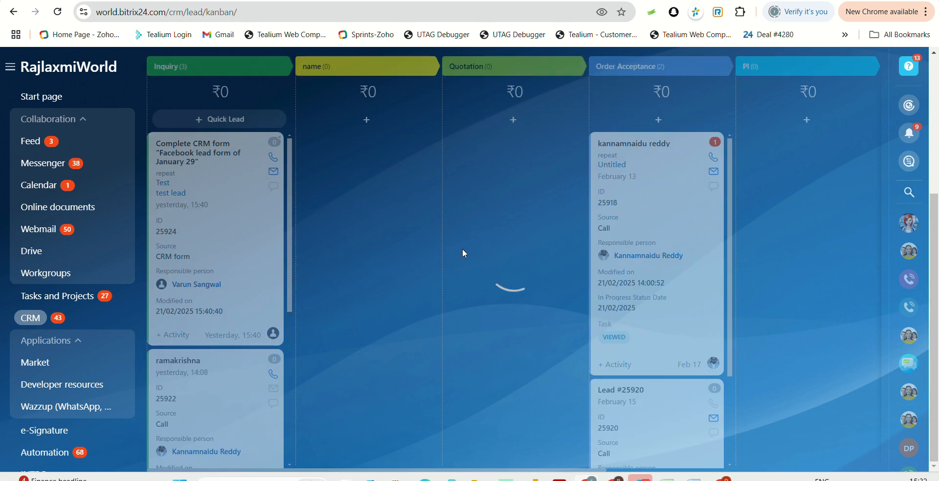
pyautogui.scroll(1, 345, 215)
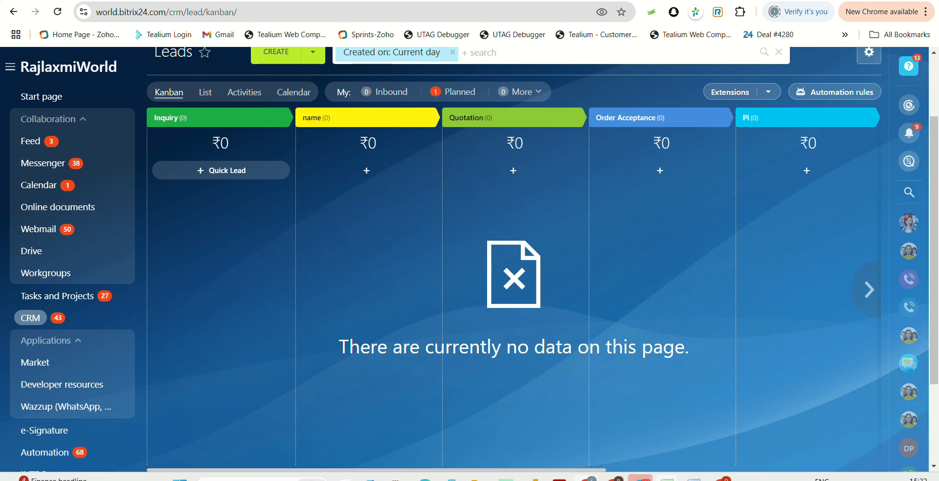
# Step: Switch to the Student_Marks spreadsheet and back to the filtered Leads board to compare them
pyautogui.moveTo(667, 479)
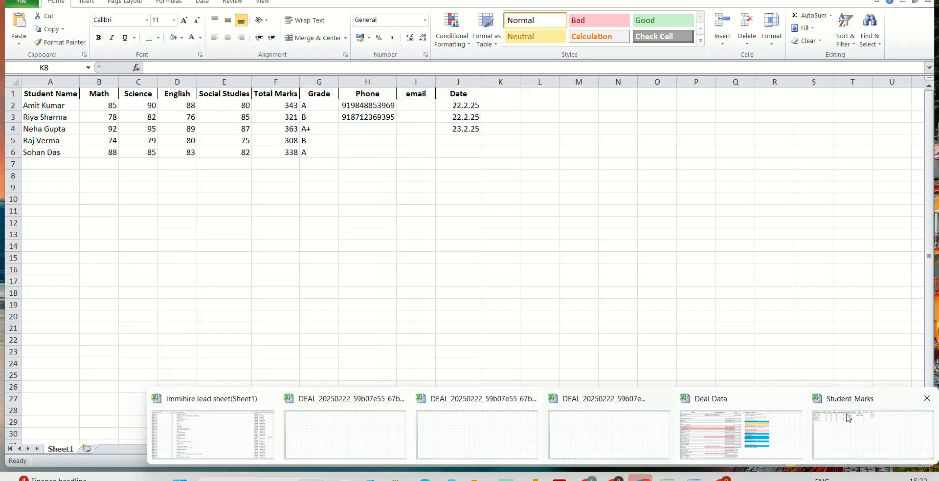
pyautogui.click(839, 414)
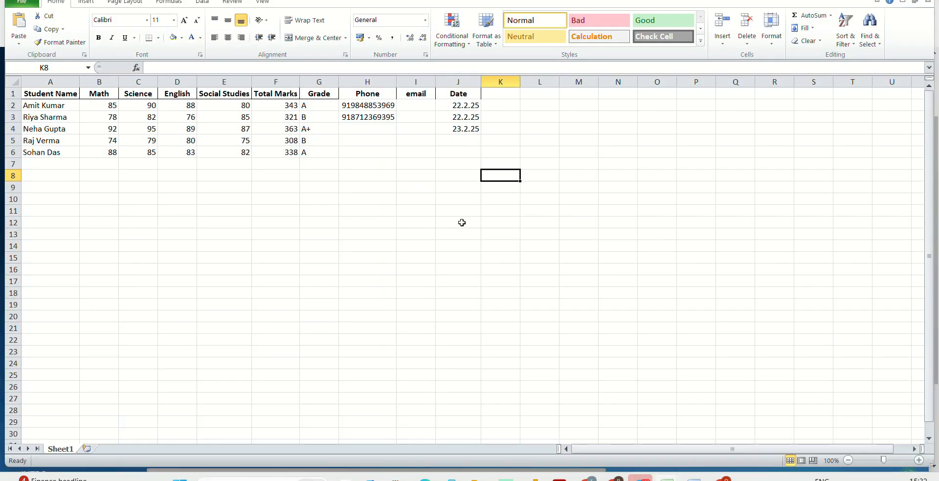
pyautogui.moveTo(587, 478)
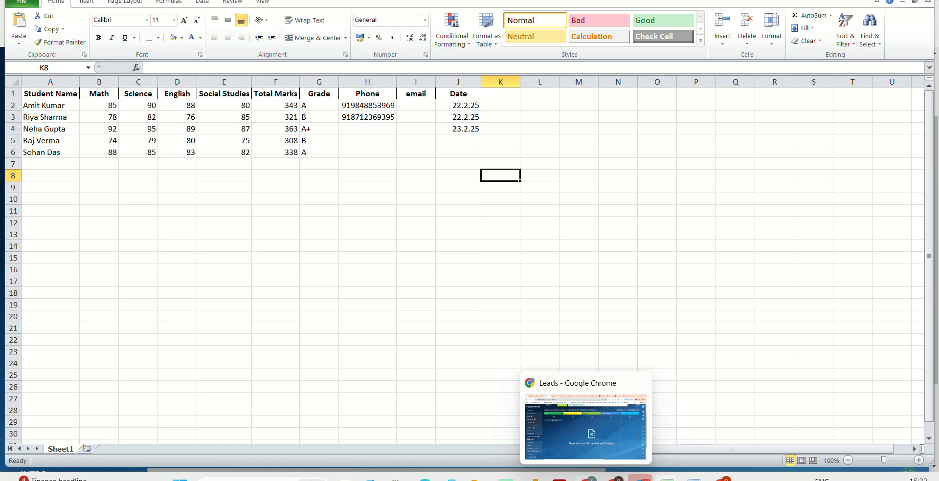
pyautogui.click(564, 418)
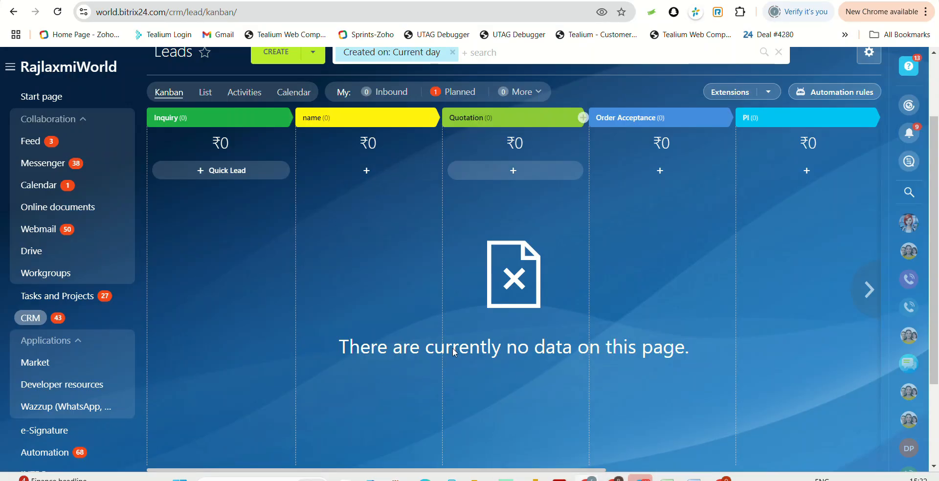
pyautogui.scroll(1, 453, 348)
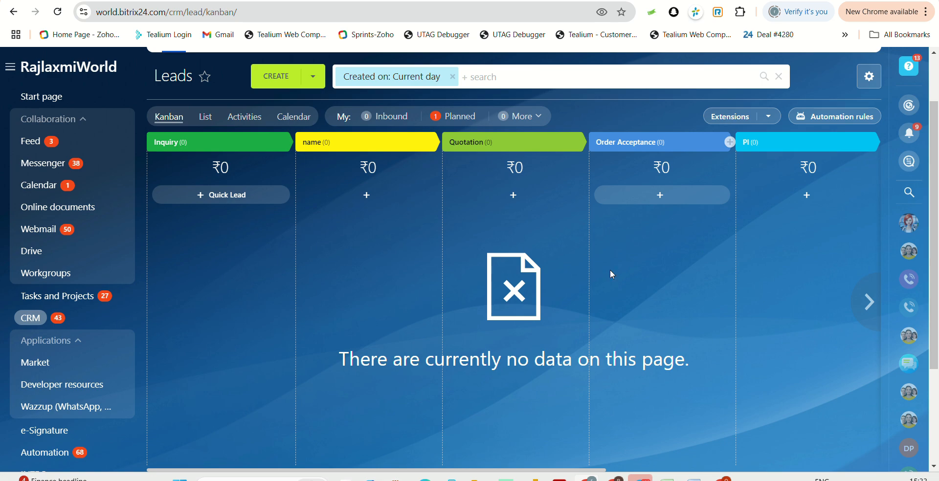
pyautogui.scroll(1, 650, 233)
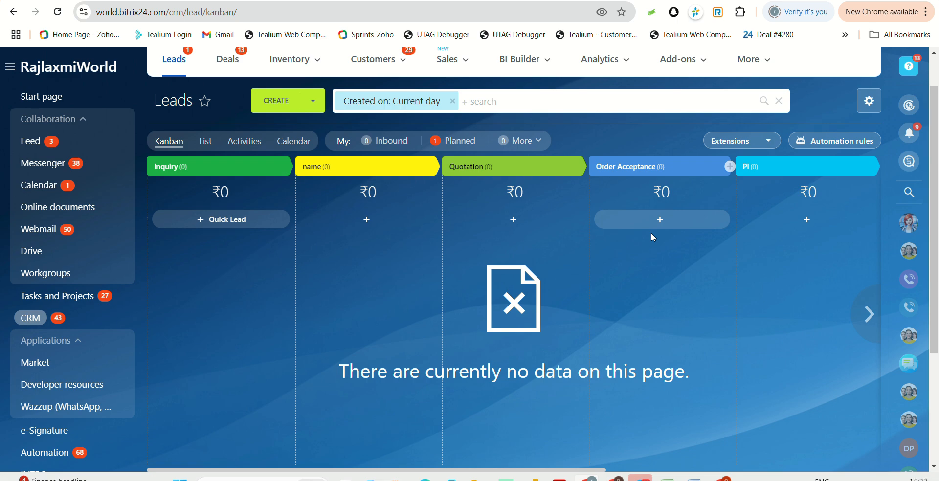